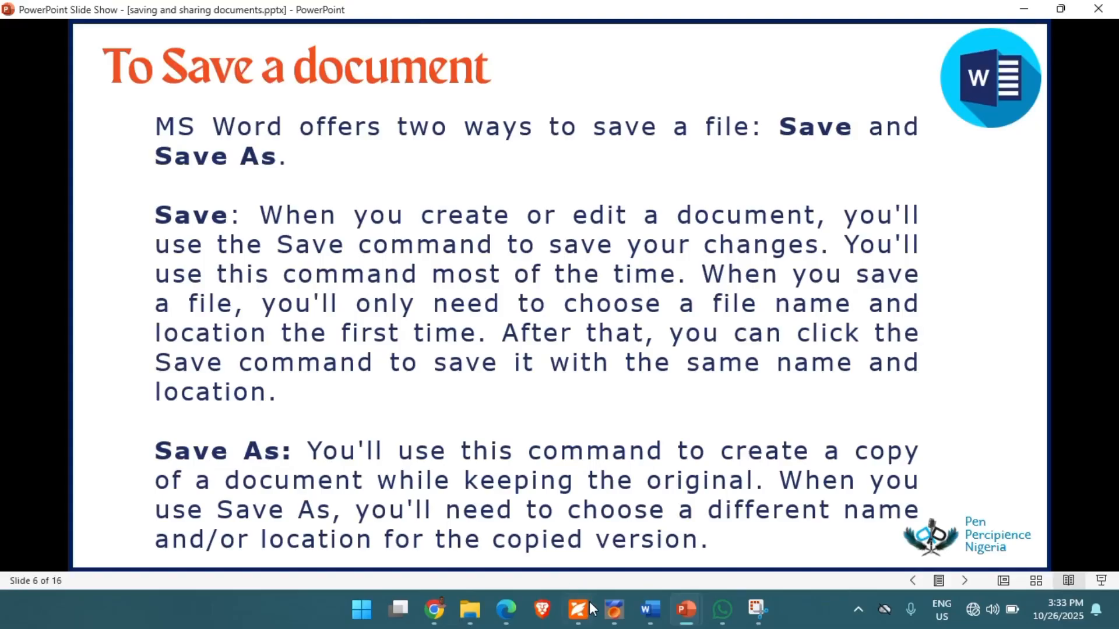
- Launch Word with the winword run command, maximize its window and create a blank document
{"action": "key", "text": "super+r"}
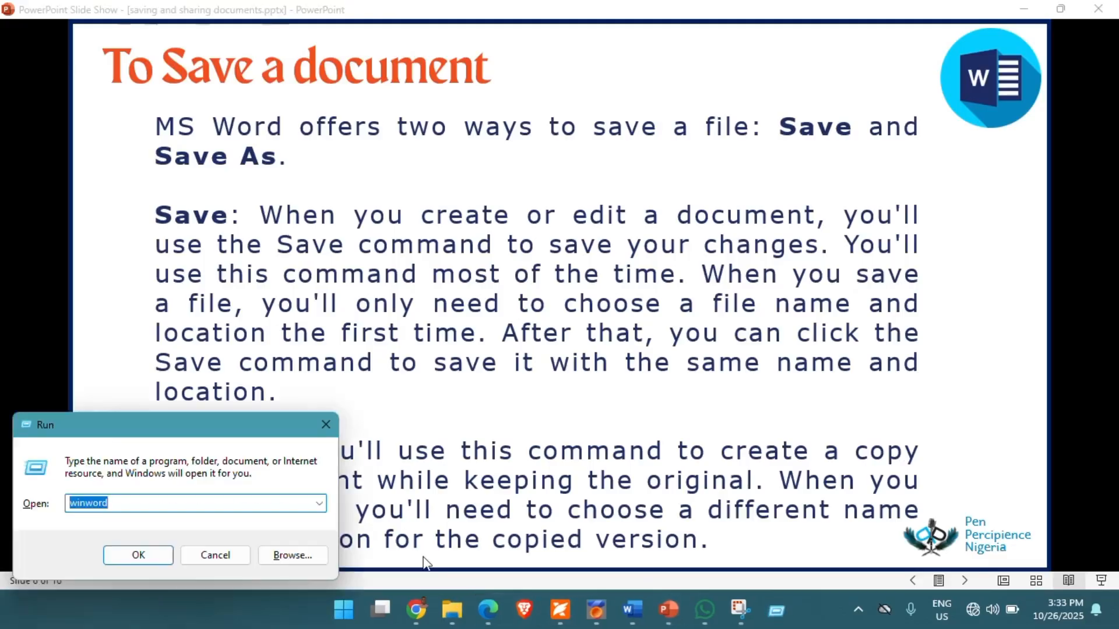
{"action": "key", "text": "Return"}
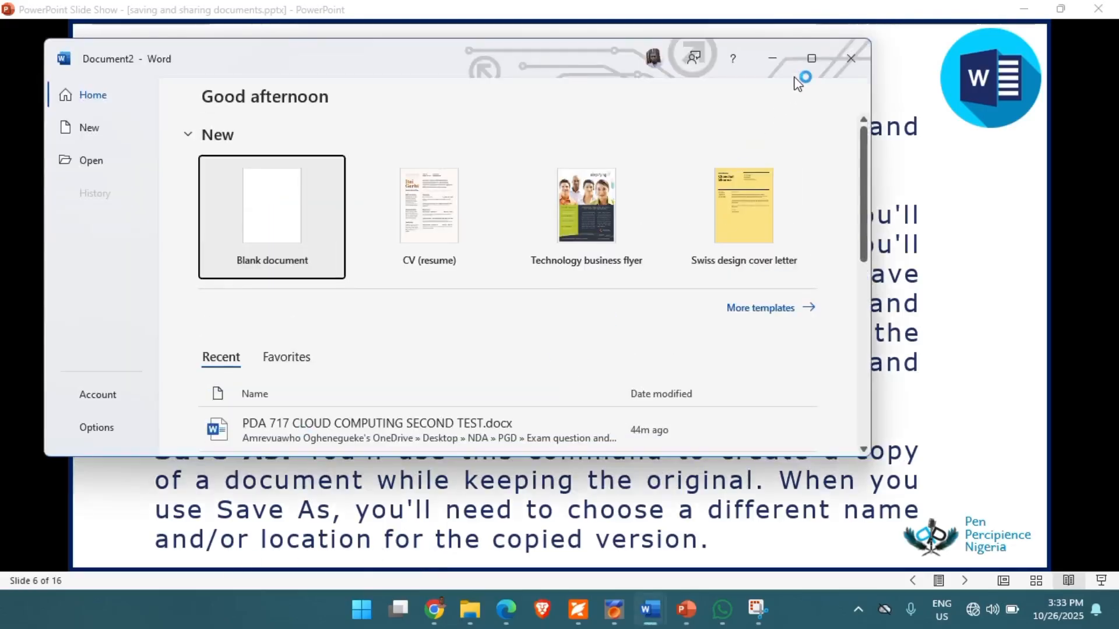
{"action": "left_click", "coordinate": [811, 58]}
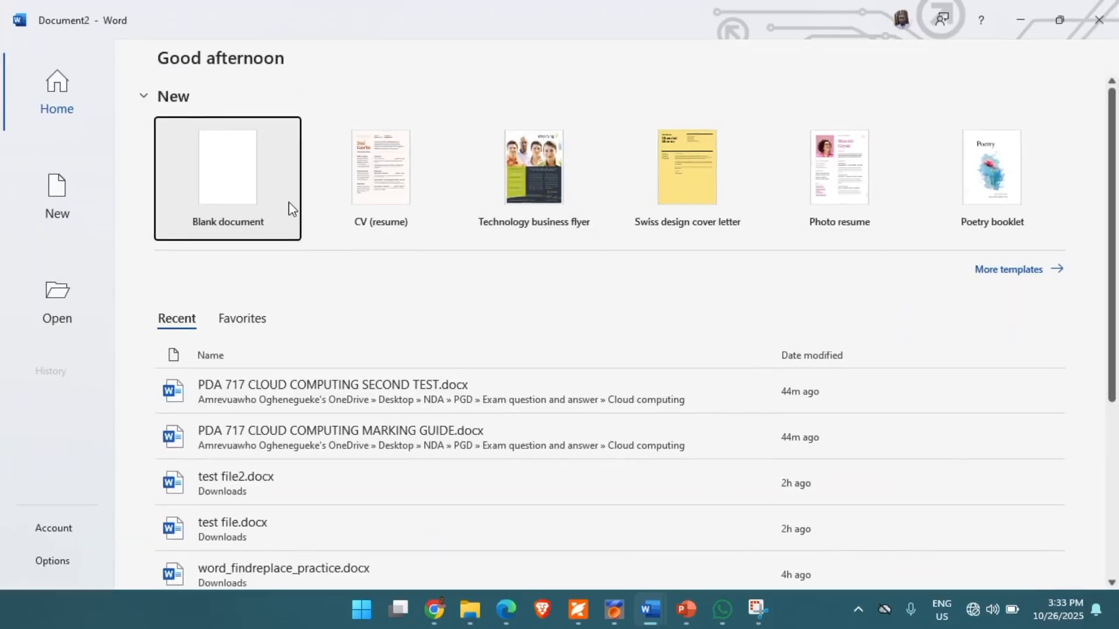
{"action": "left_click", "coordinate": [210, 185]}
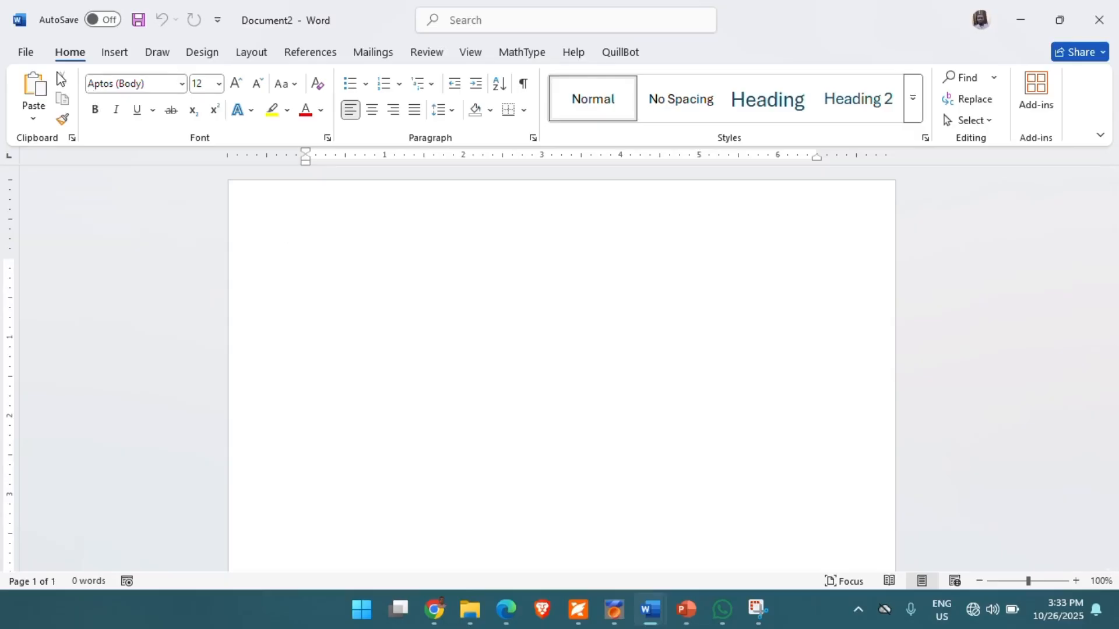
- Save the new document in the Downloads folder as TESTDOC, using the Word Document (*.docx) file type
{"action": "left_click", "coordinate": [25, 56]}
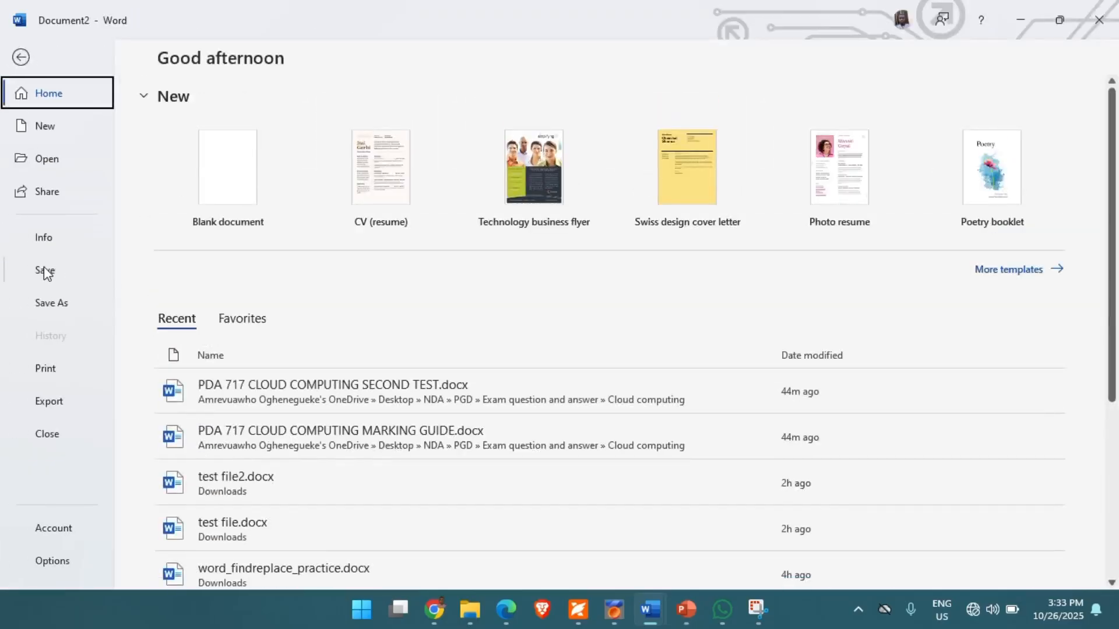
{"action": "left_click", "coordinate": [47, 271]}
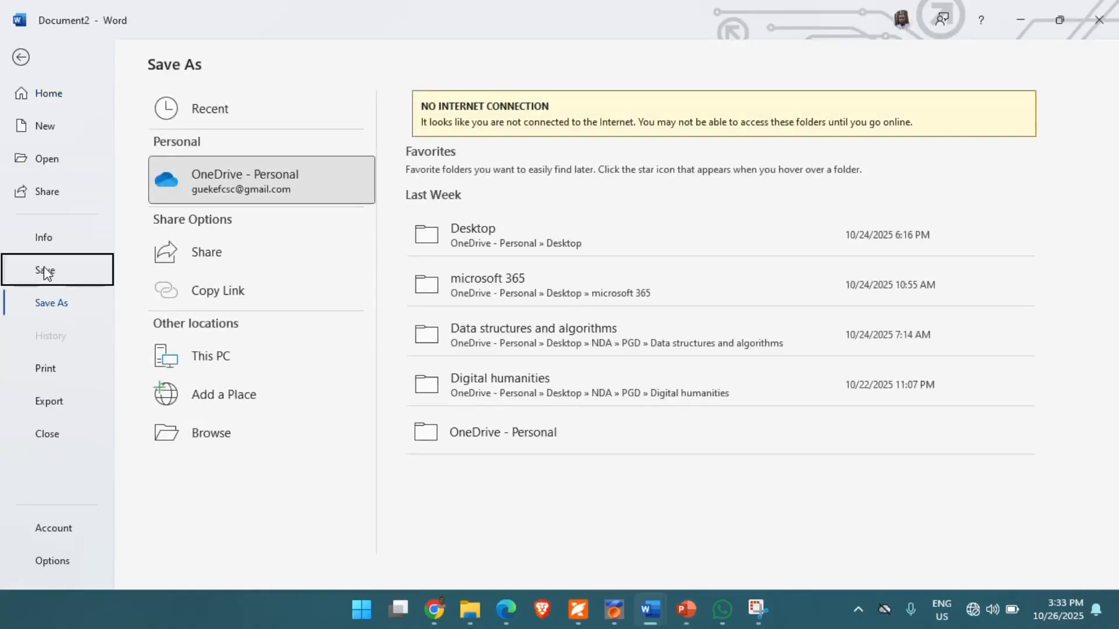
{"action": "left_click", "coordinate": [210, 434]}
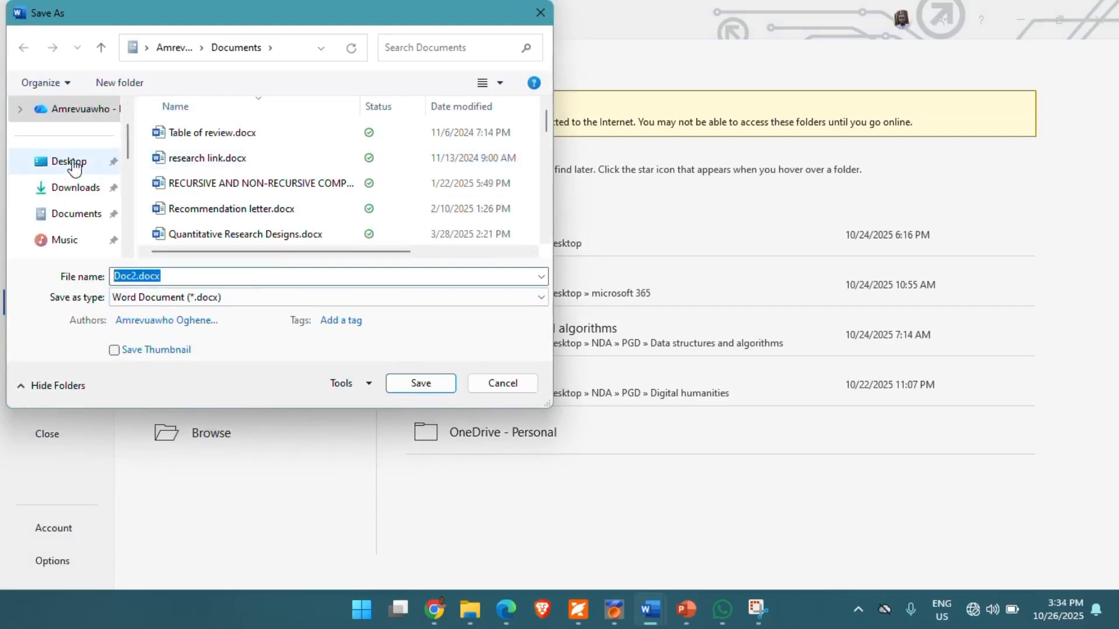
{"action": "left_click", "coordinate": [75, 187]}
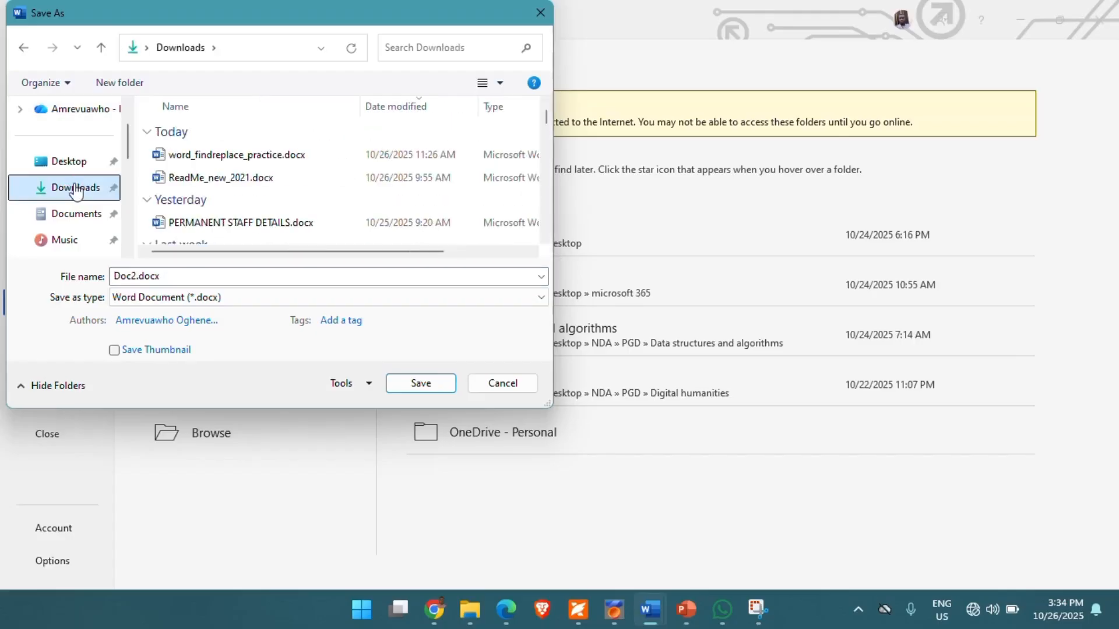
{"action": "double_click", "coordinate": [143, 276]}
{"action": "type", "text": "TEST"}
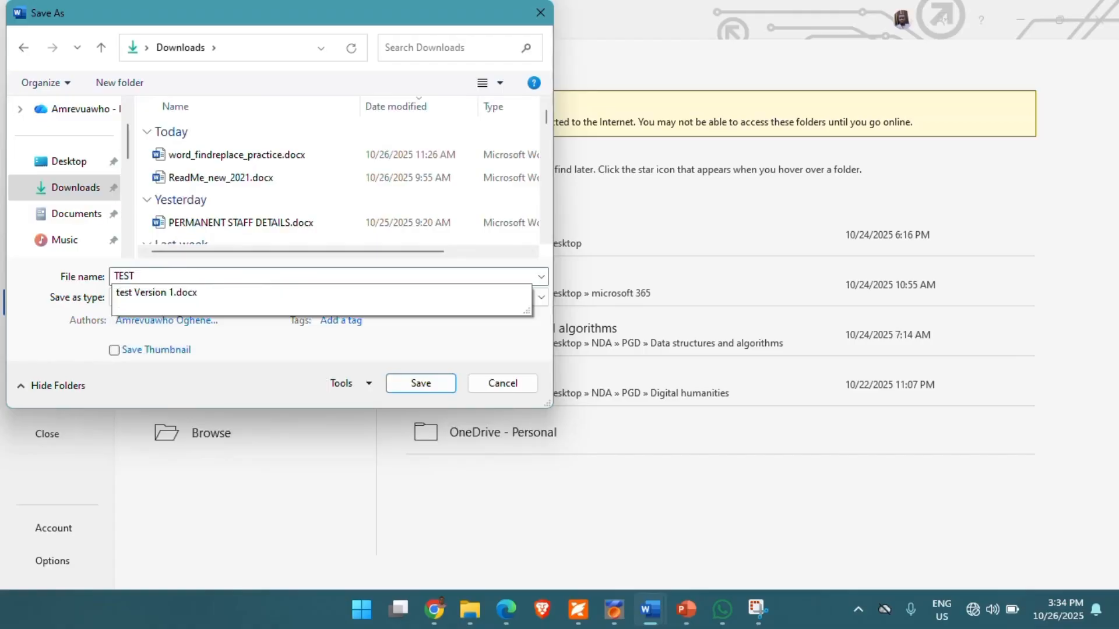
{"action": "type", "text": "DOC"}
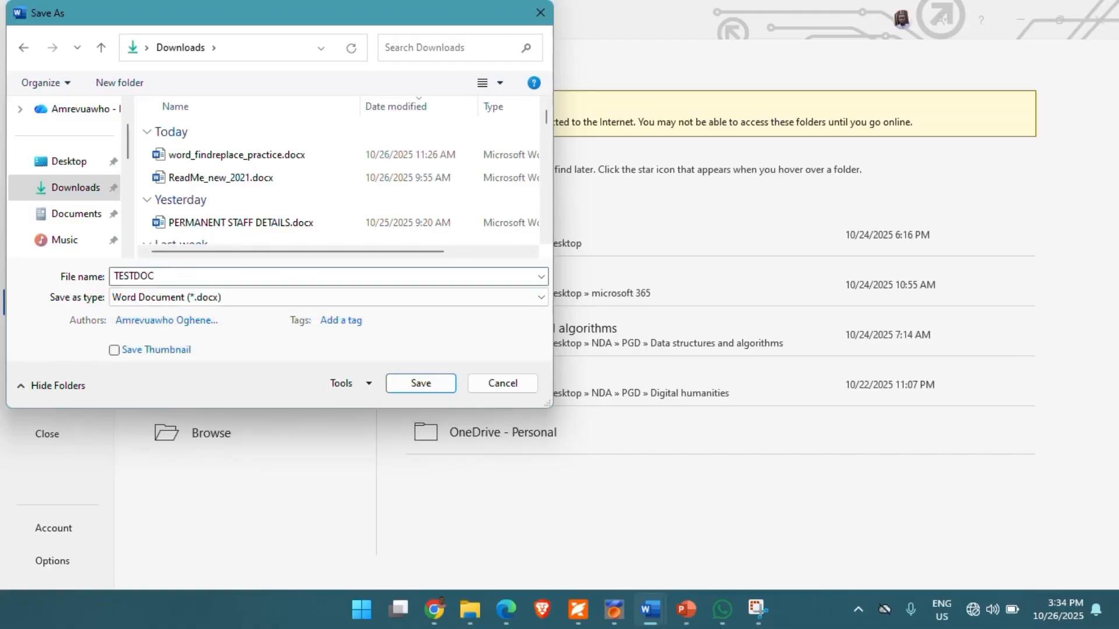
{"action": "left_click", "coordinate": [256, 298]}
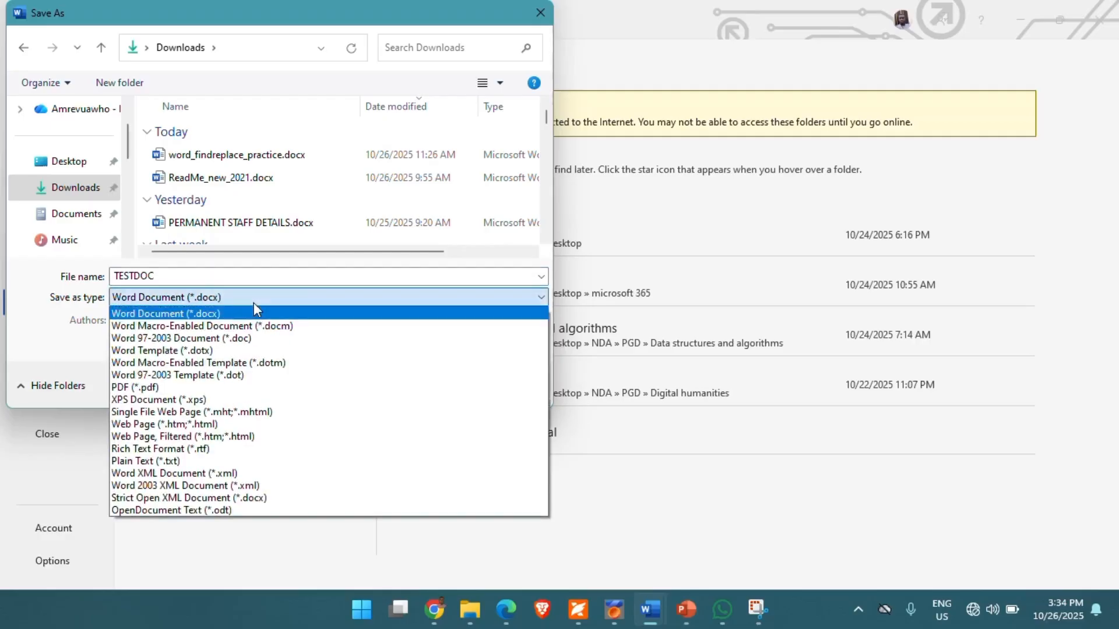
{"action": "left_click", "coordinate": [255, 303]}
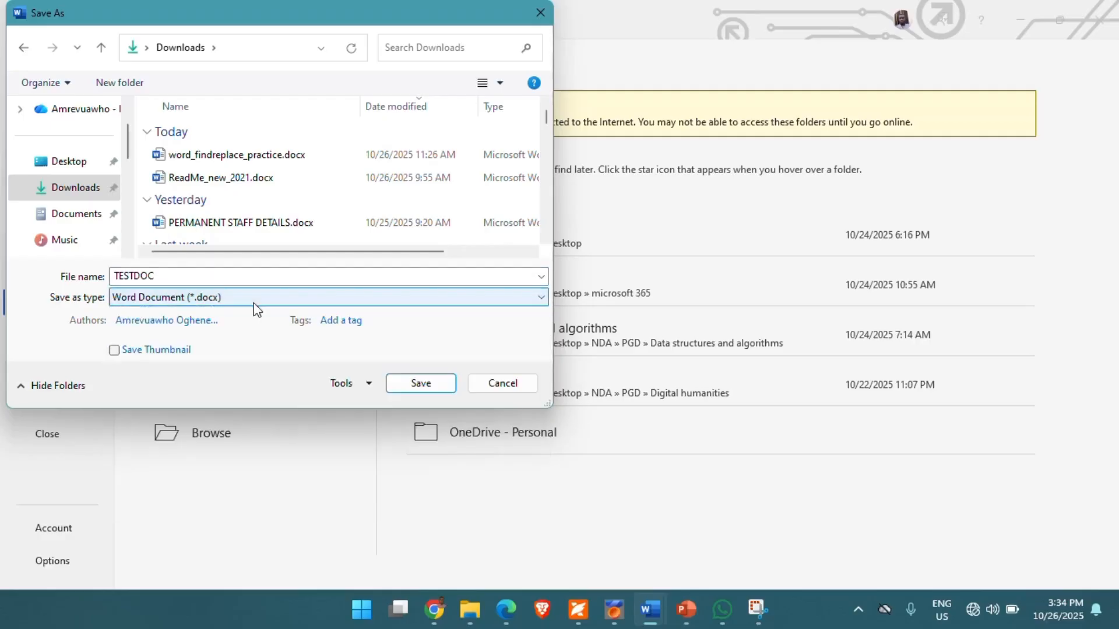
{"action": "left_click", "coordinate": [420, 384]}
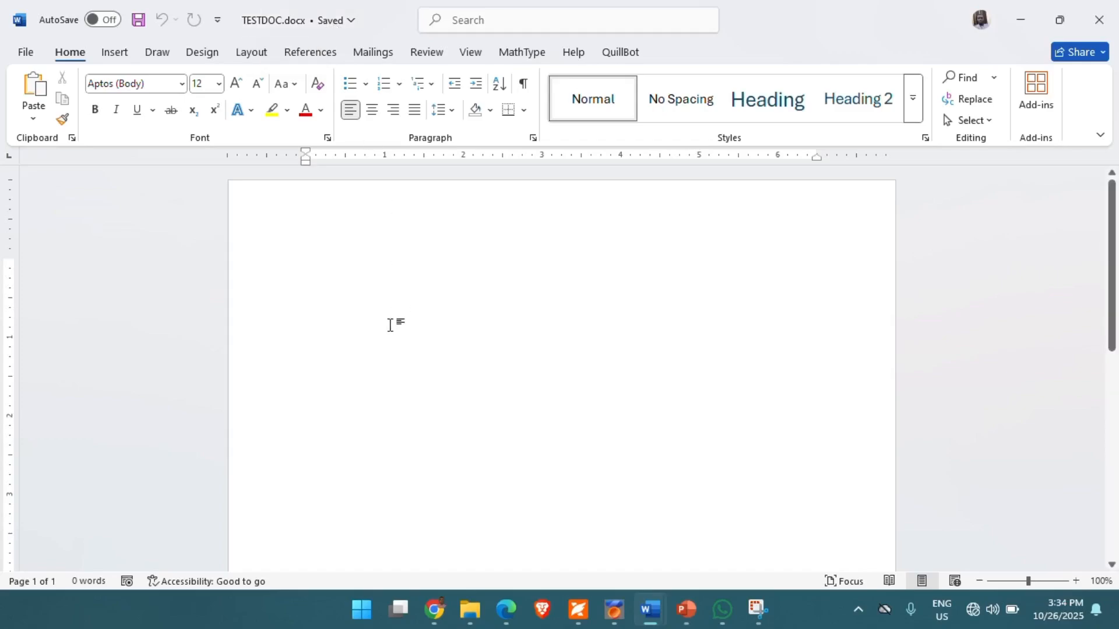
- Enter the text "The boy is here" in the document and save the change to the same file
{"action": "type", "text": "The"}
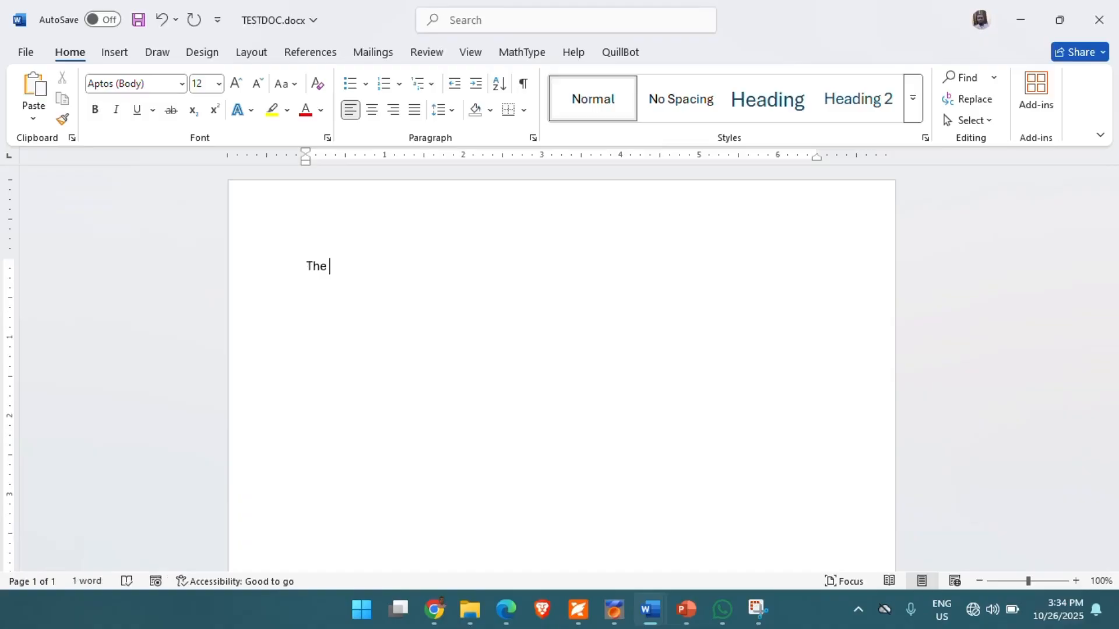
{"action": "type", "text": "boy"}
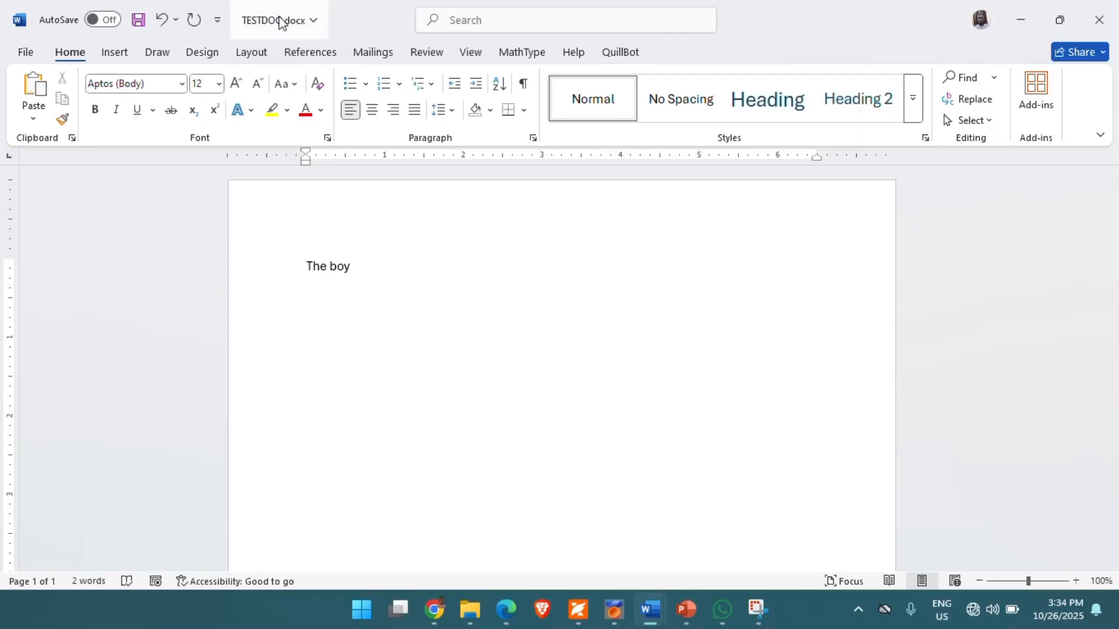
{"action": "type", "text": "i"}
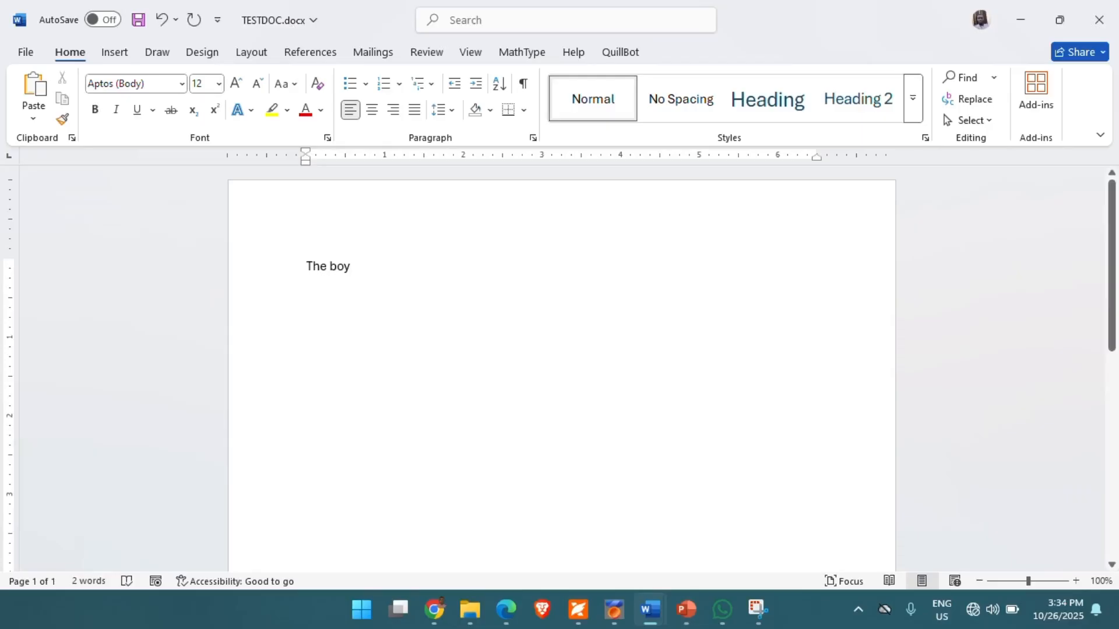
{"action": "type", "text": "s "}
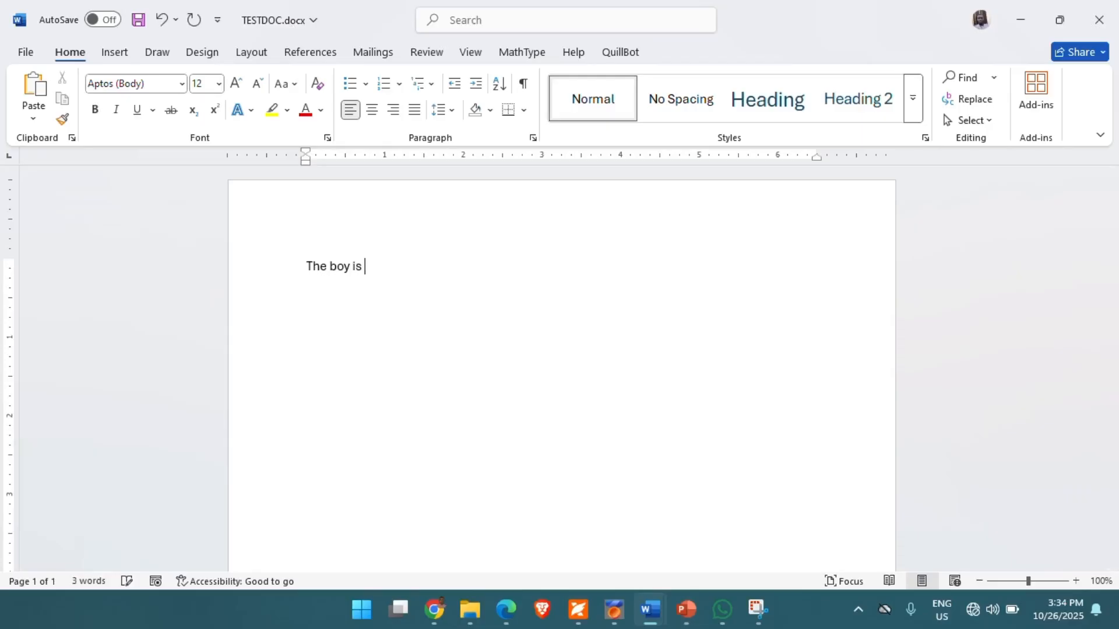
{"action": "type", "text": "here"}
{"action": "left_click", "coordinate": [23, 52]}
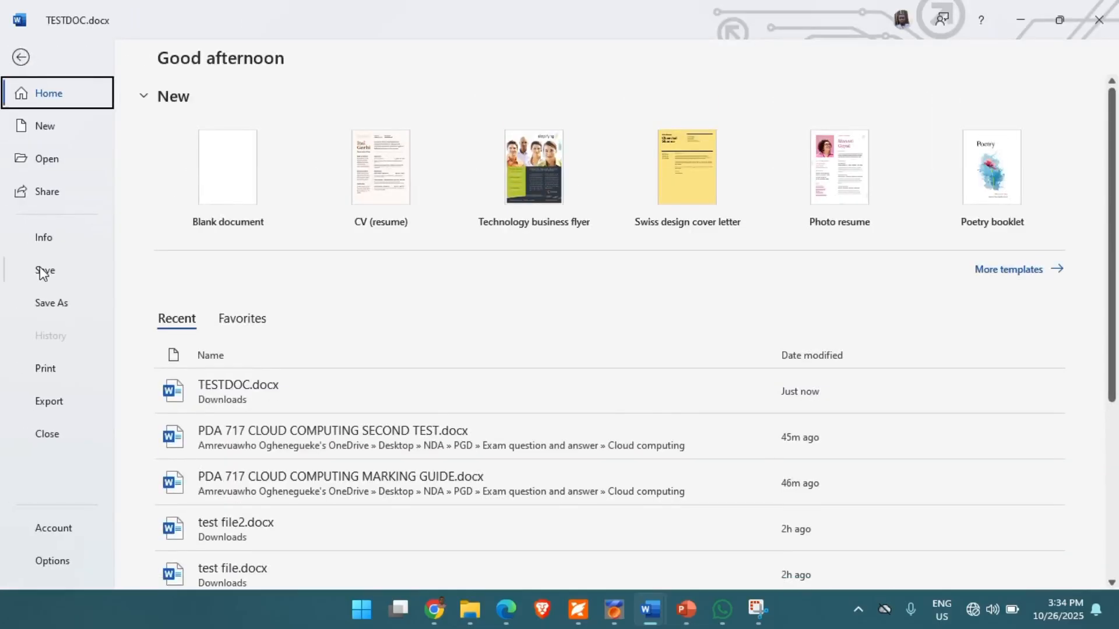
{"action": "left_click", "coordinate": [42, 271]}
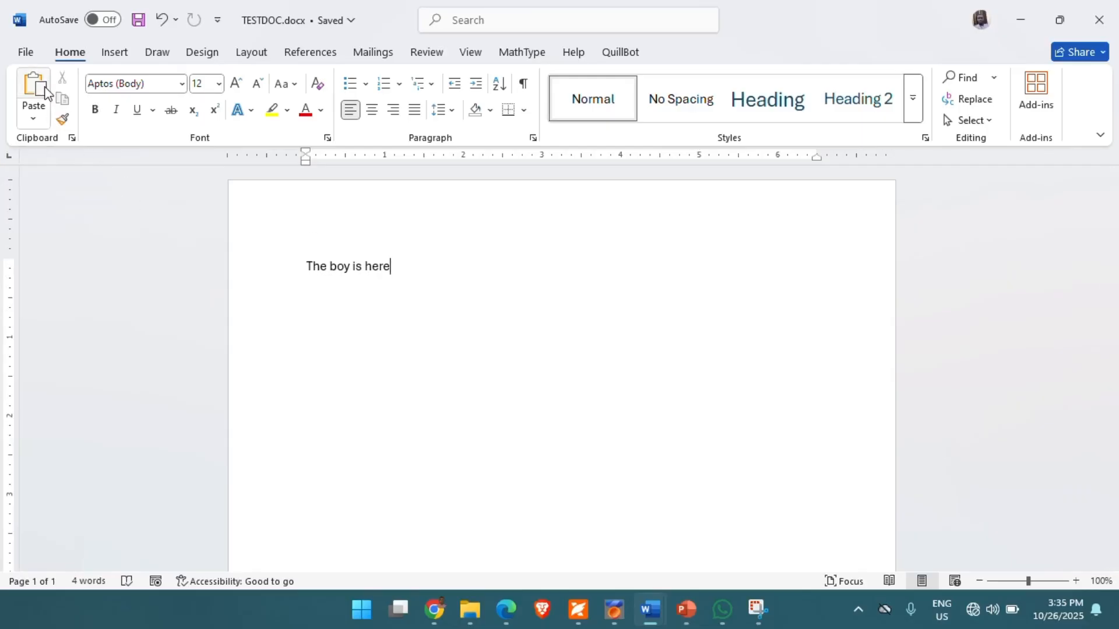
- Save a copy of the document in the Downloads folder under the name TESTDOC2.docx
{"action": "left_click", "coordinate": [25, 52]}
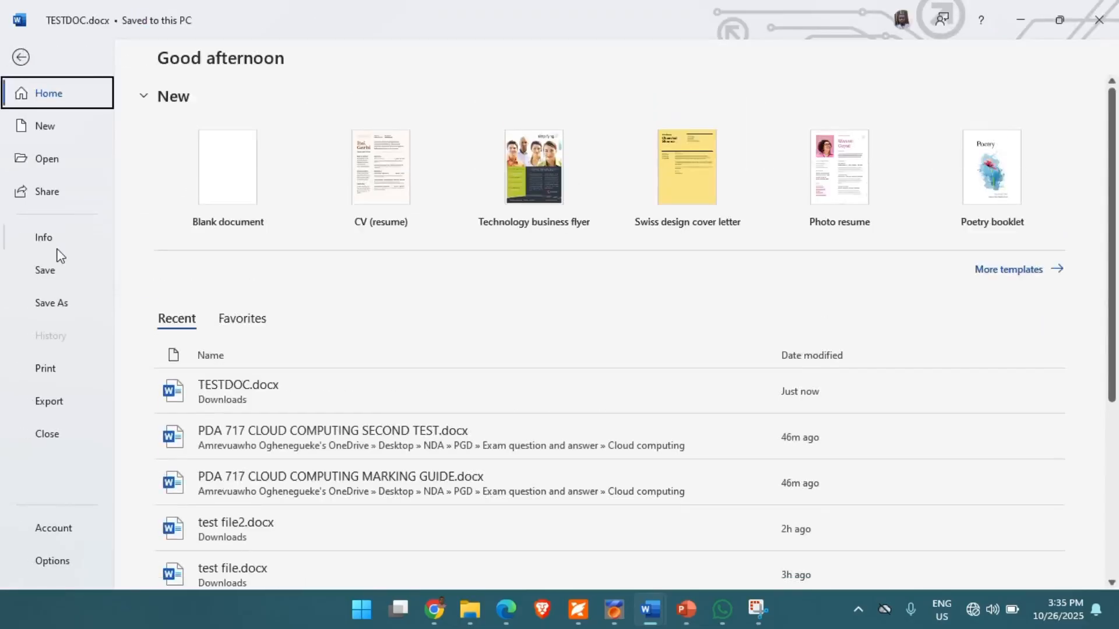
{"action": "left_click", "coordinate": [42, 304]}
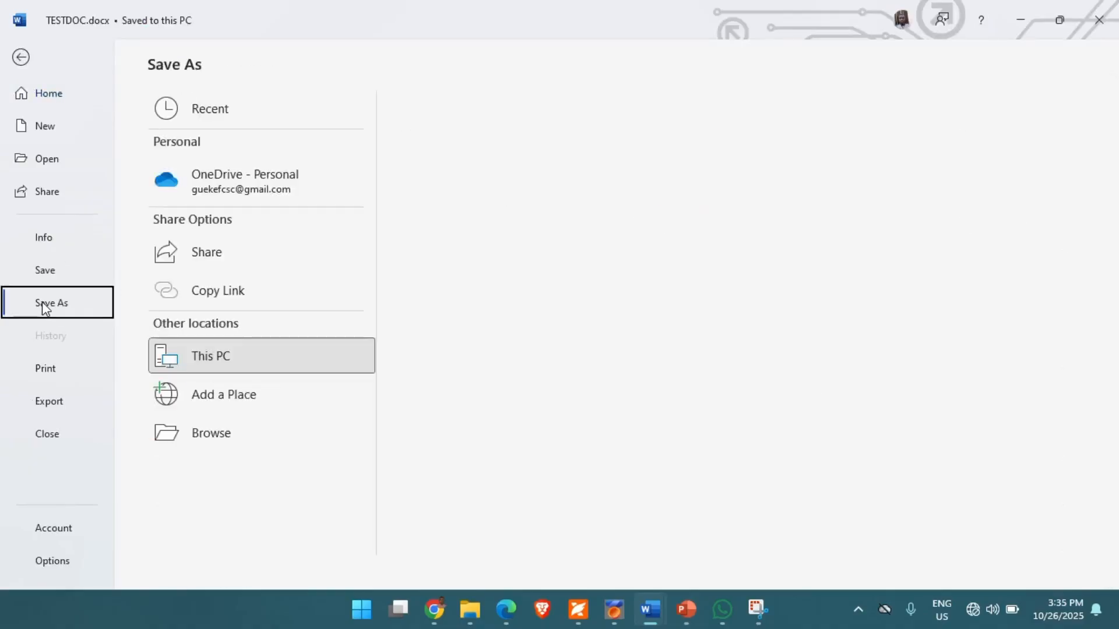
{"action": "left_click", "coordinate": [211, 437]}
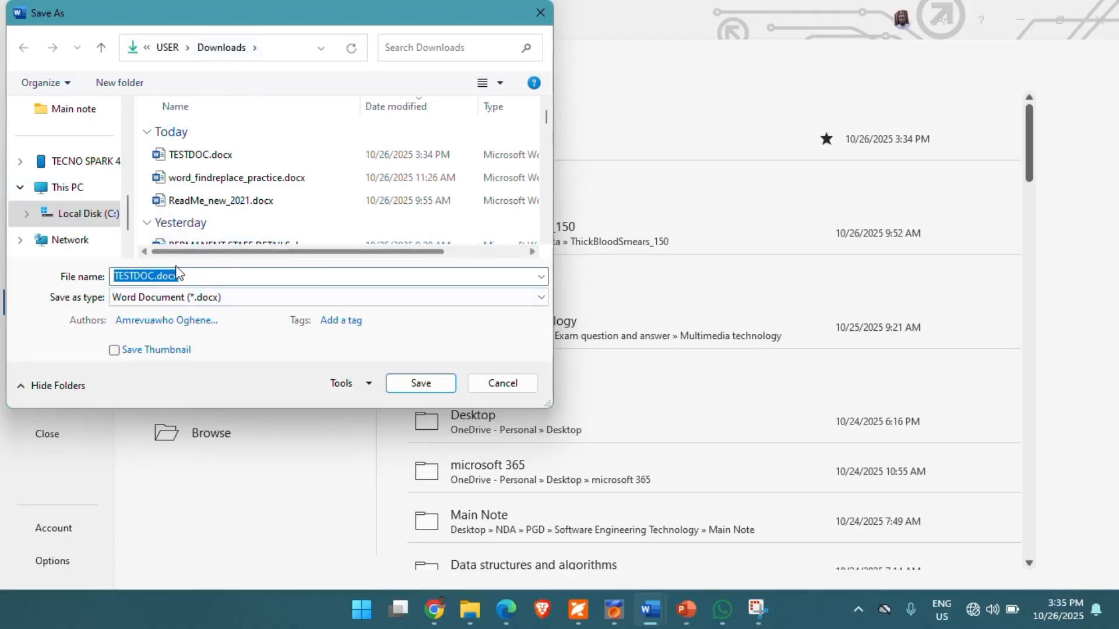
{"action": "left_click", "coordinate": [151, 276]}
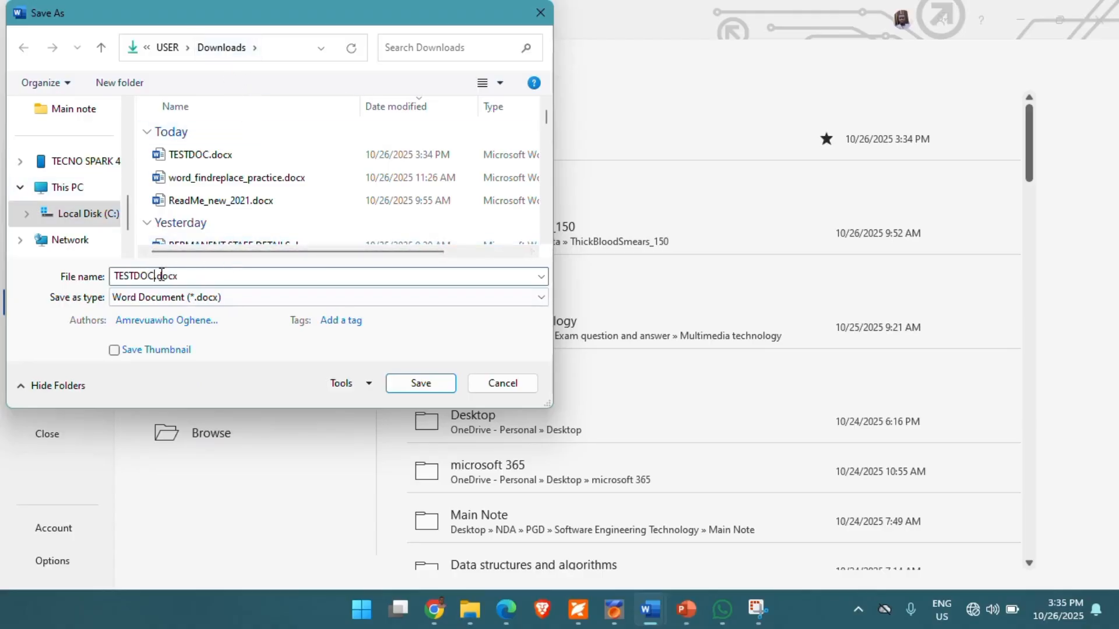
{"action": "type", "text": "2"}
{"action": "left_click", "coordinate": [421, 384]}
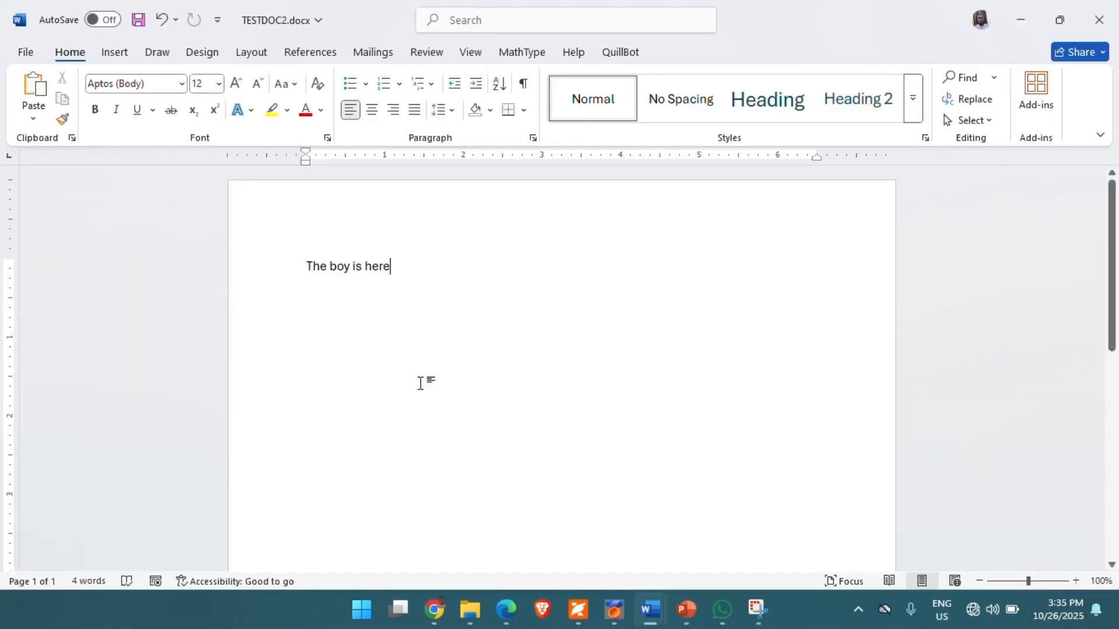
- Switch to File Explorer and open the Downloads folder to view the saved files
{"action": "mouse_move", "coordinate": [473, 612]}
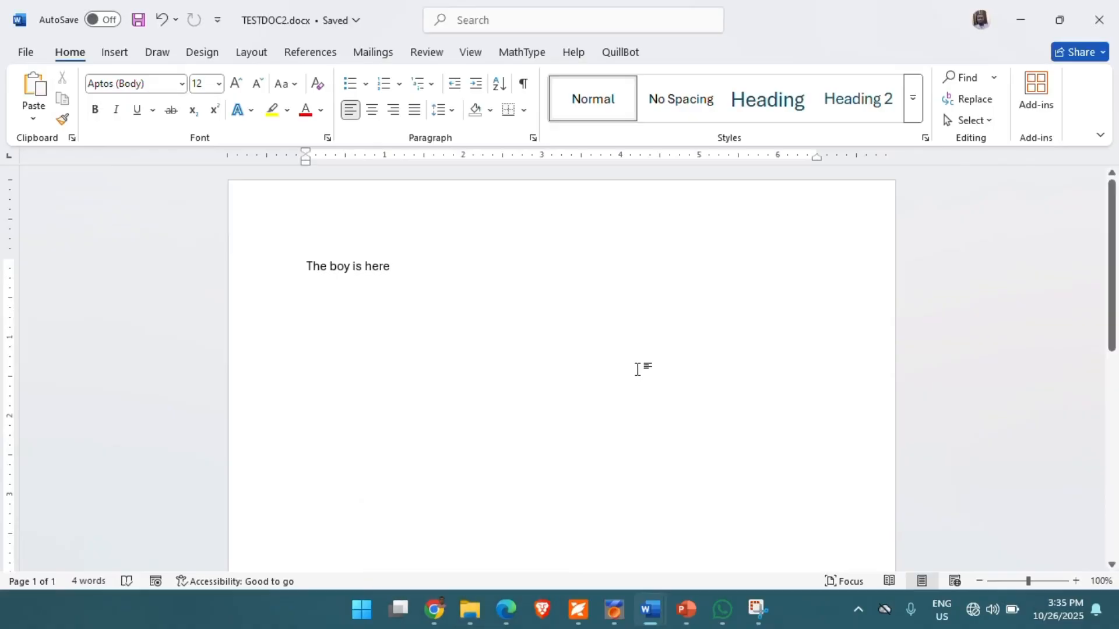
{"action": "type", "text": "ze"}
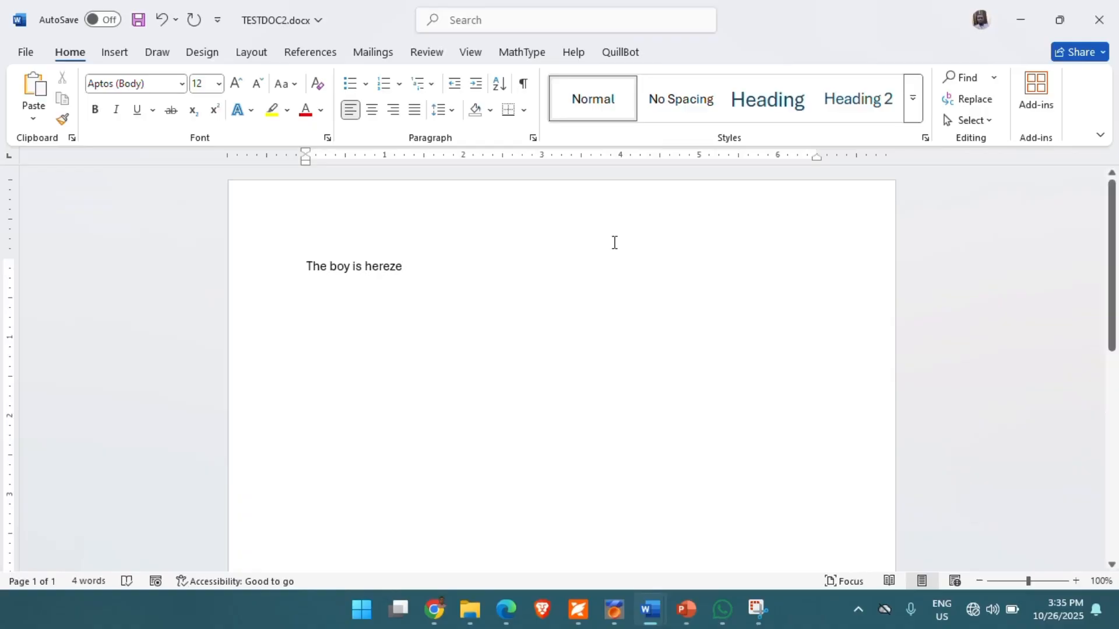
{"action": "key", "text": "super+e"}
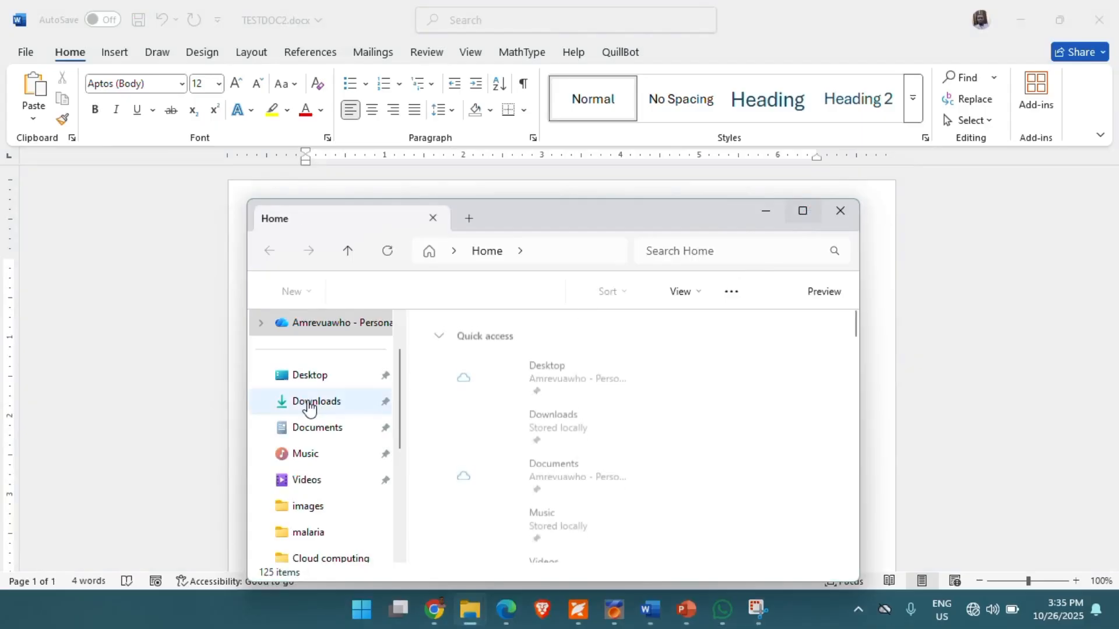
{"action": "left_click", "coordinate": [309, 406]}
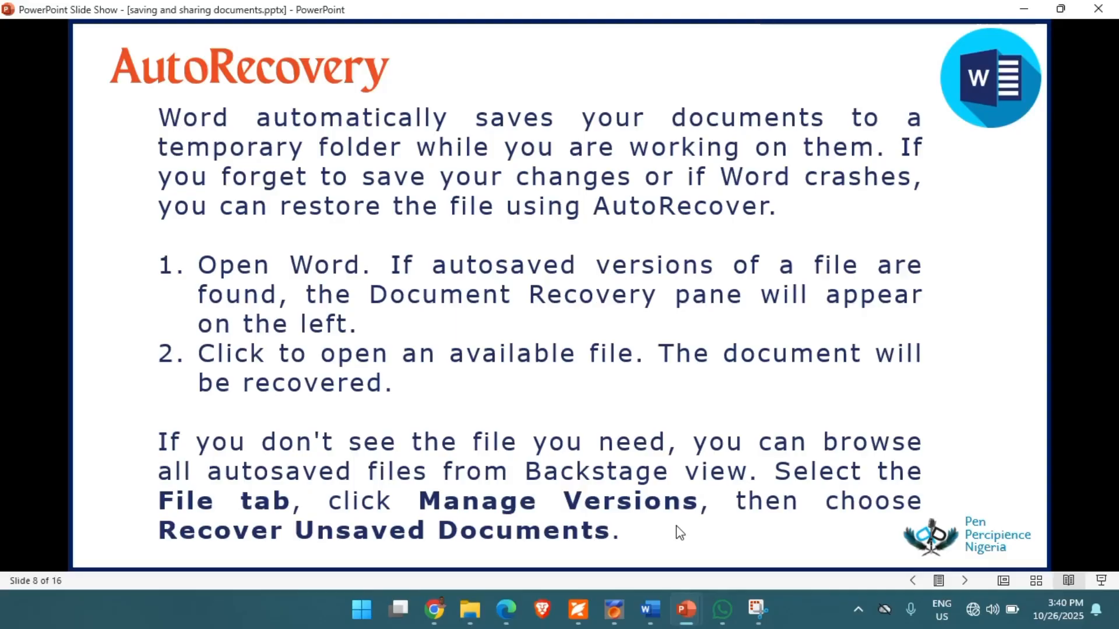
- From ReadMe_new_2021.docx, browse the recoverable unsaved documents and open "AutoRecovery save of Lord, Teach us to Pray.asd"
{"action": "mouse_move", "coordinate": [657, 613]}
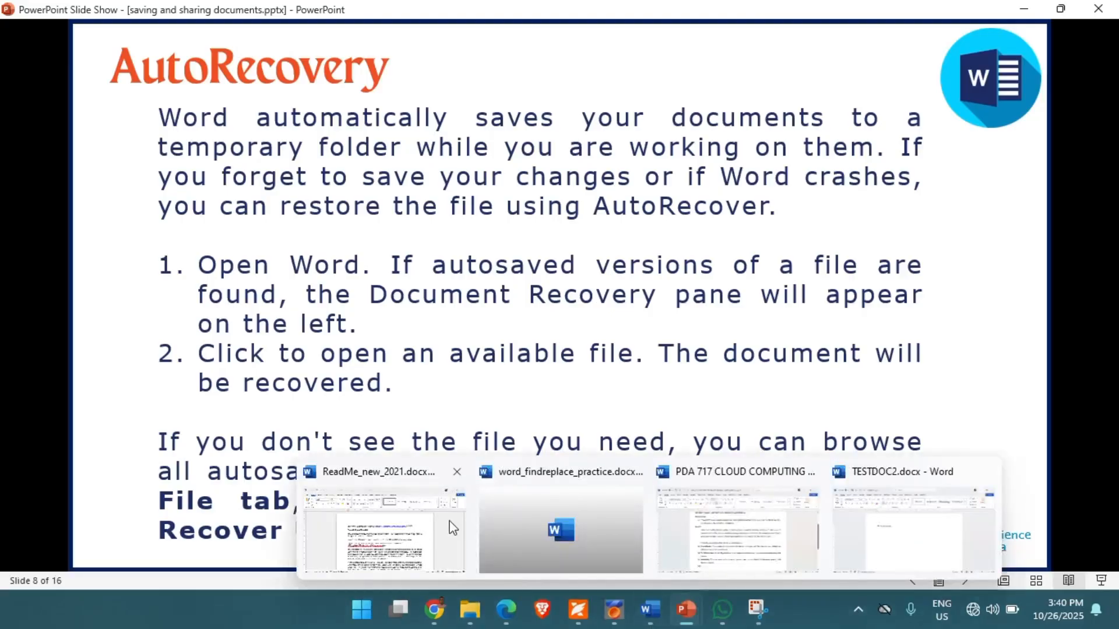
{"action": "mouse_move", "coordinate": [735, 548]}
{"action": "left_click", "coordinate": [385, 536]}
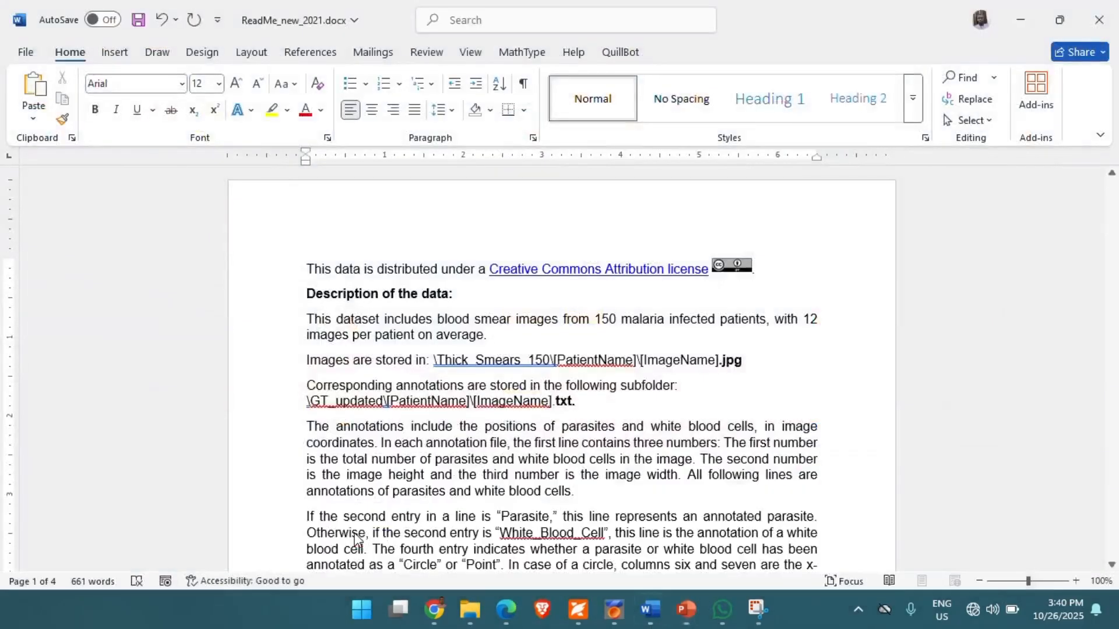
{"action": "left_click", "coordinate": [26, 52]}
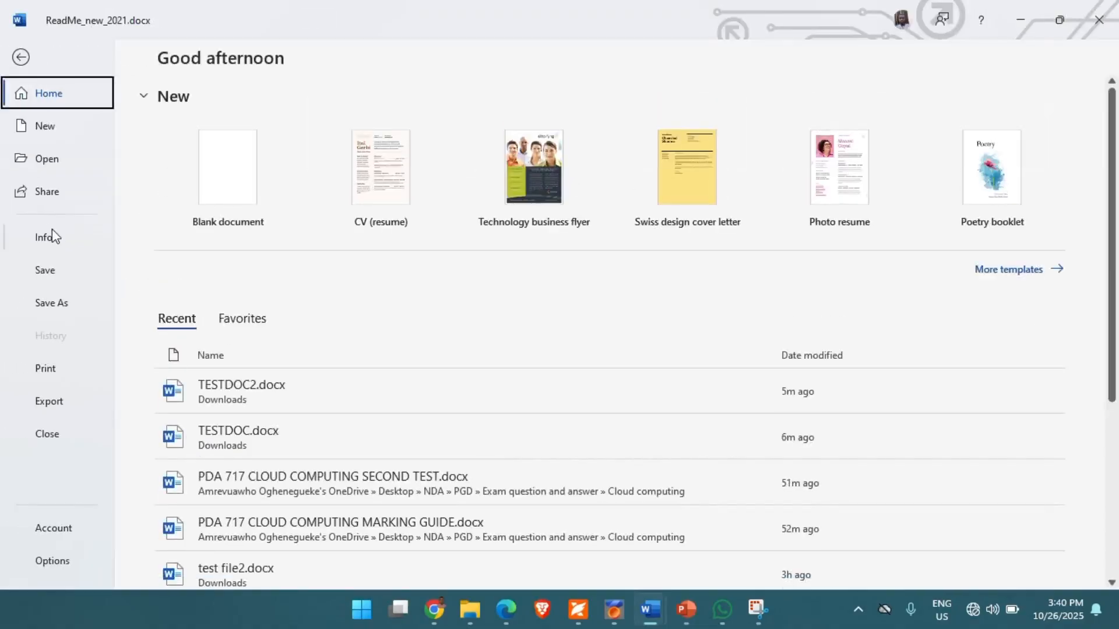
{"action": "left_click", "coordinate": [49, 243]}
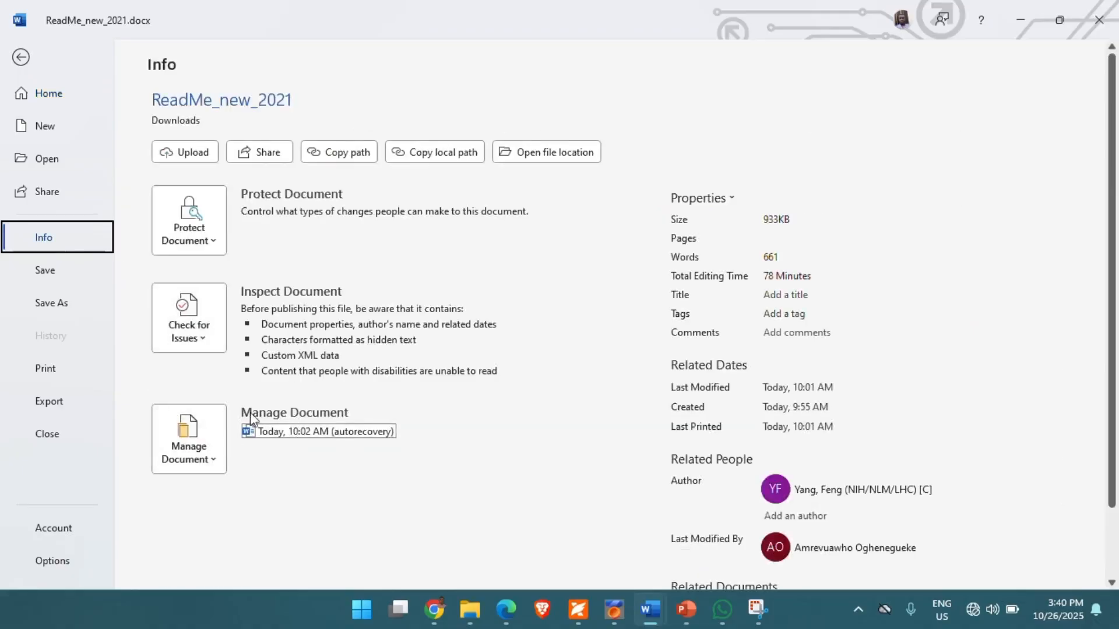
{"action": "left_click", "coordinate": [211, 457]}
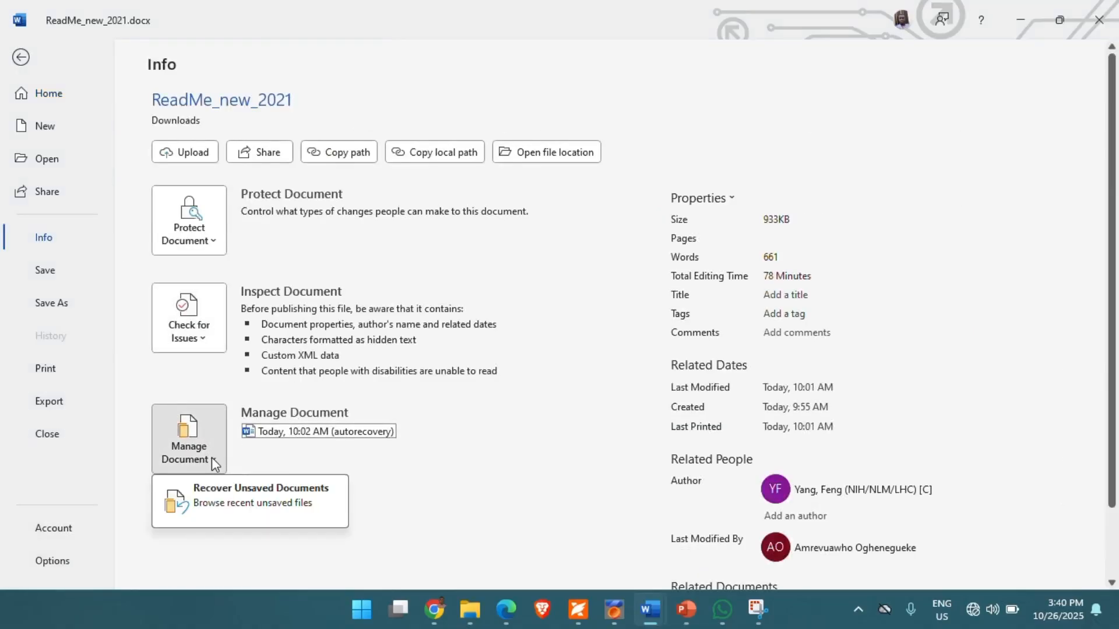
{"action": "left_click", "coordinate": [291, 501]}
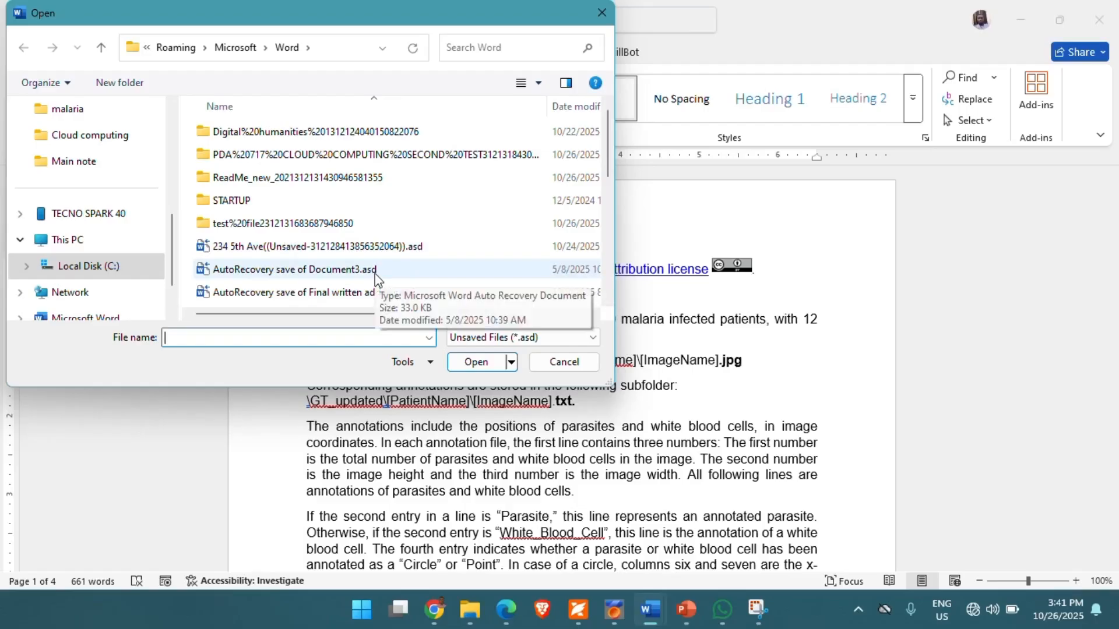
{"action": "scroll", "coordinate": [376, 279], "scroll_direction": "down", "scroll_amount": 2}
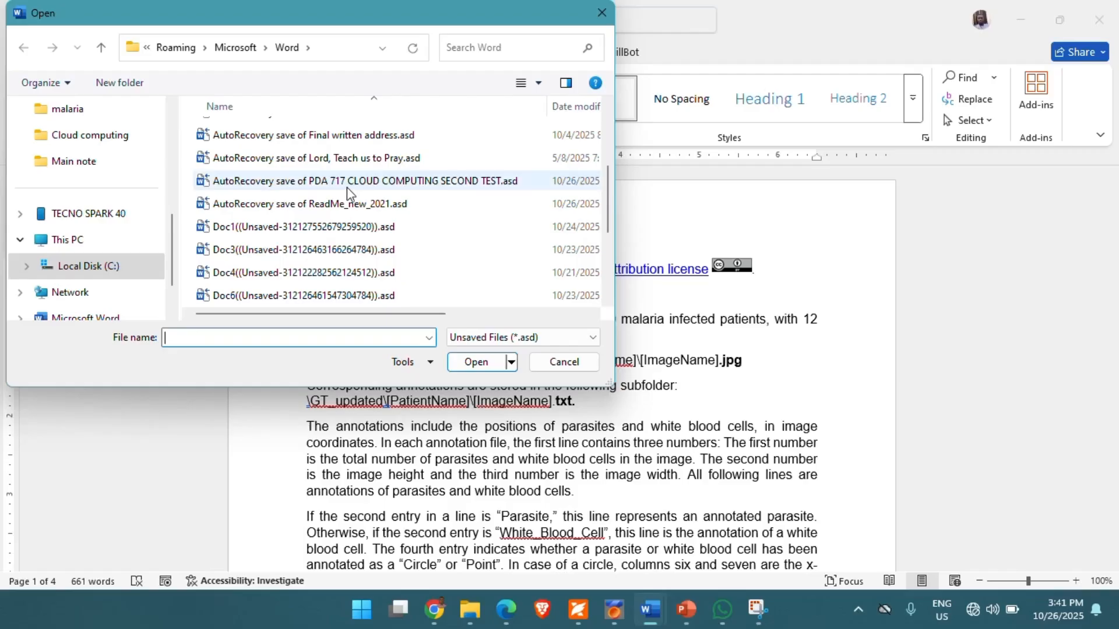
{"action": "double_click", "coordinate": [252, 160]}
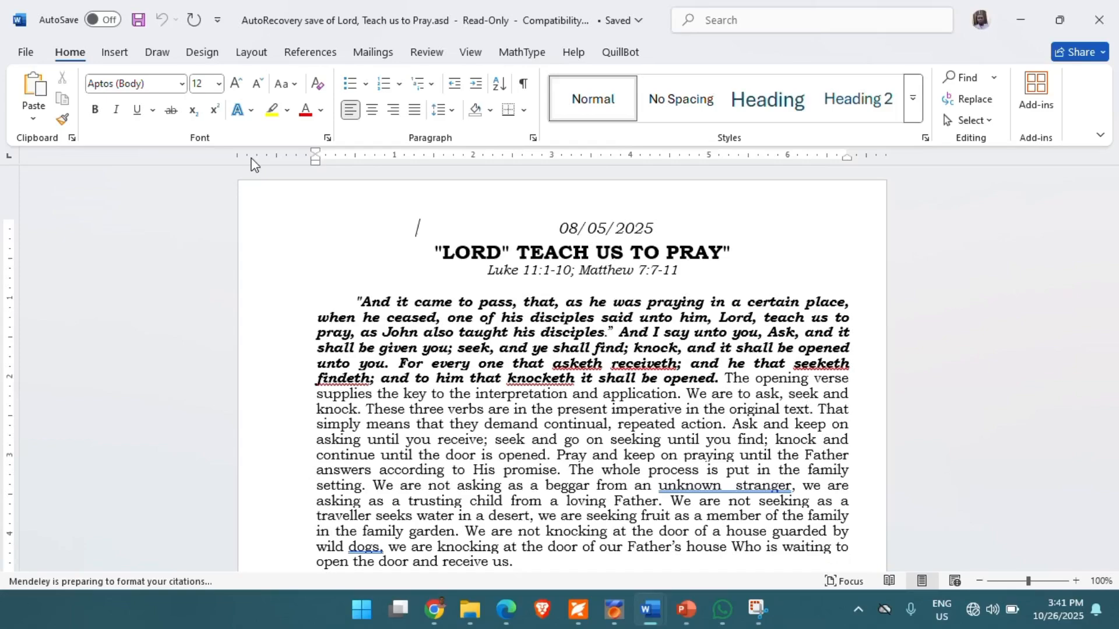
- Start saving the recovered document and browse the folder locations for a destination
{"action": "left_click", "coordinate": [25, 54]}
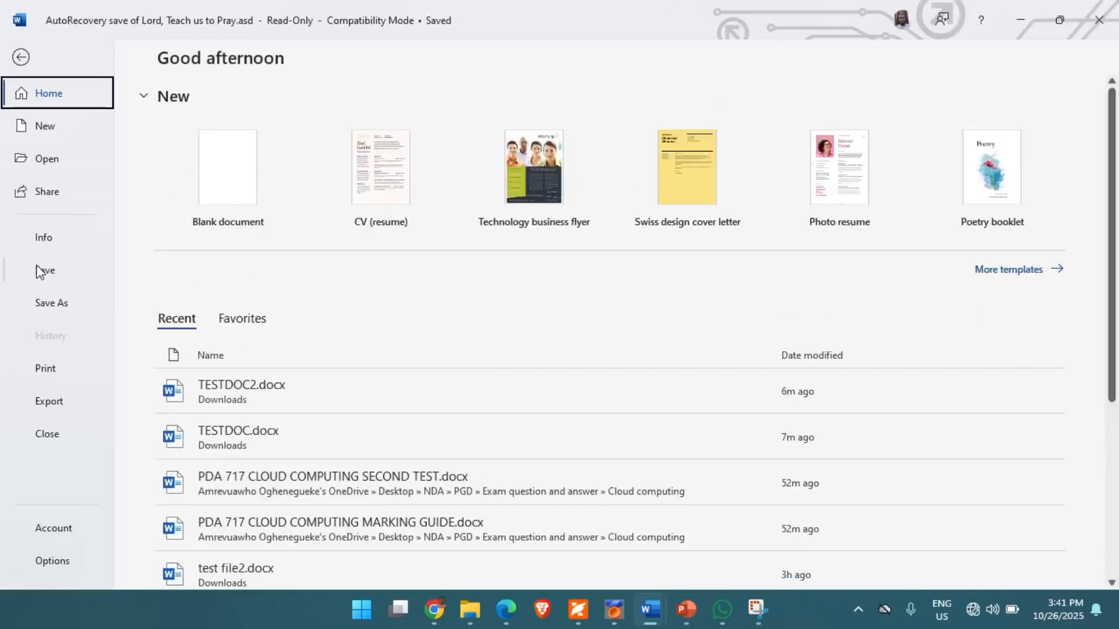
{"action": "left_click", "coordinate": [36, 270]}
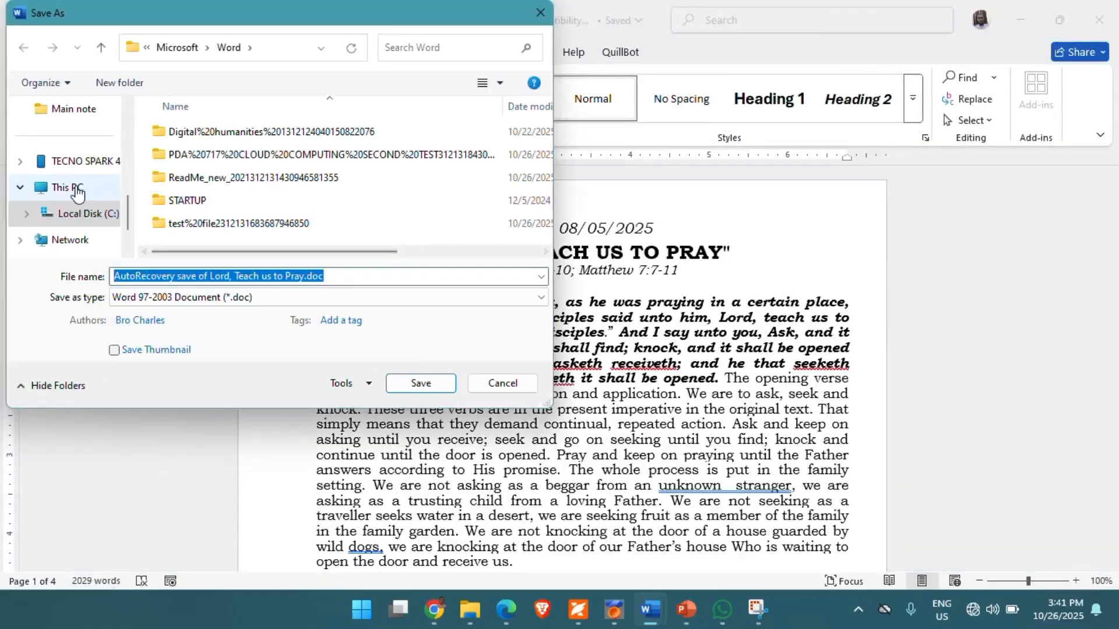
{"action": "scroll", "coordinate": [87, 140], "scroll_direction": "up", "scroll_amount": 5}
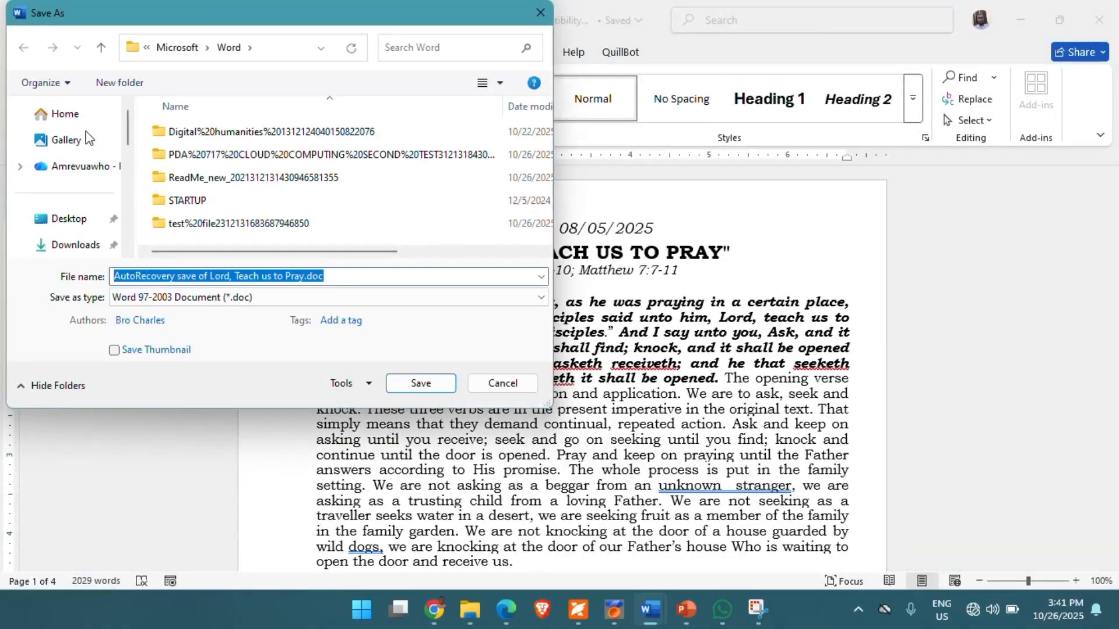
{"action": "left_click", "coordinate": [88, 138]}
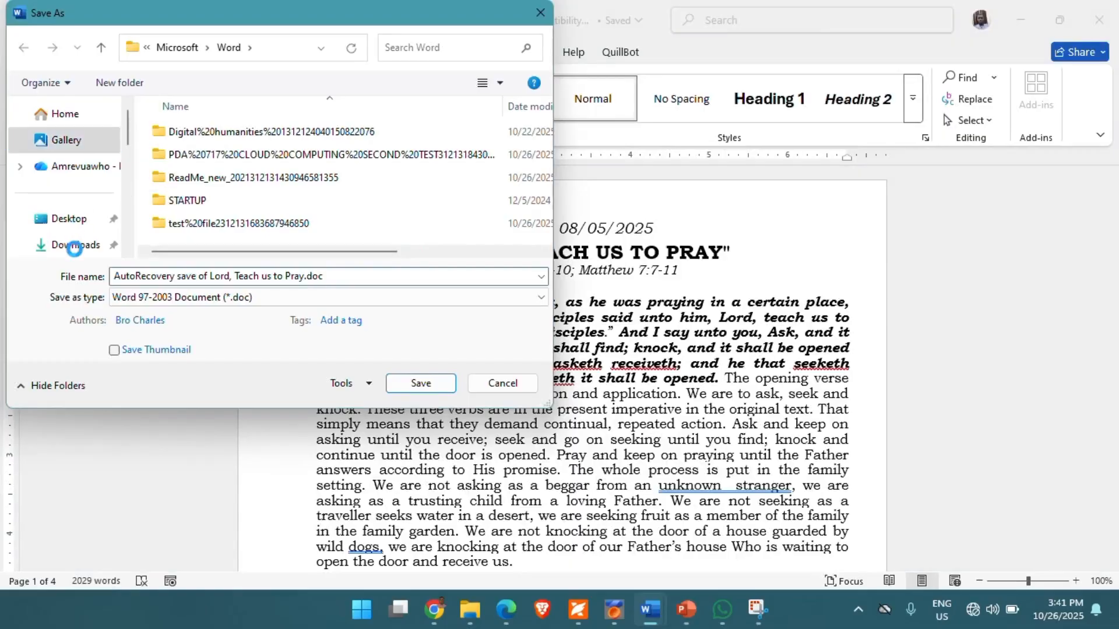